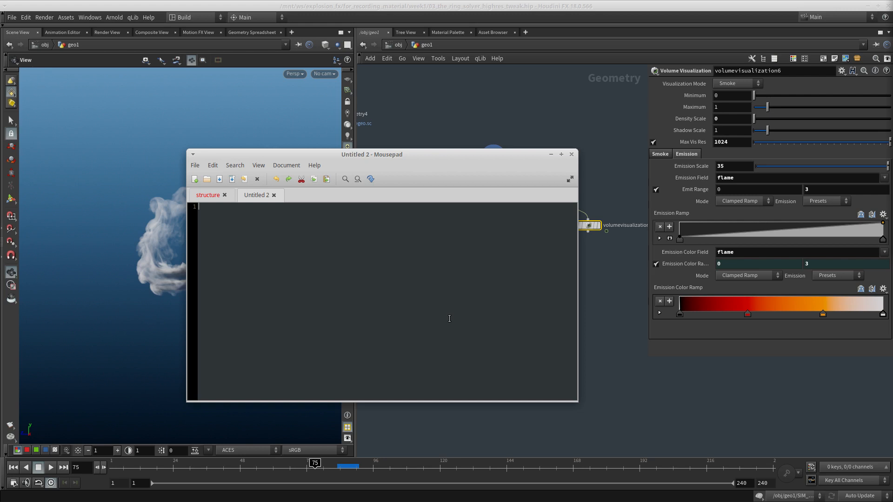
# Write "AMD threadripper 3960x 24cores 4ghz" on the first line and duplicate it onto the second line
pyautogui.write('AMD threadripper 3960')
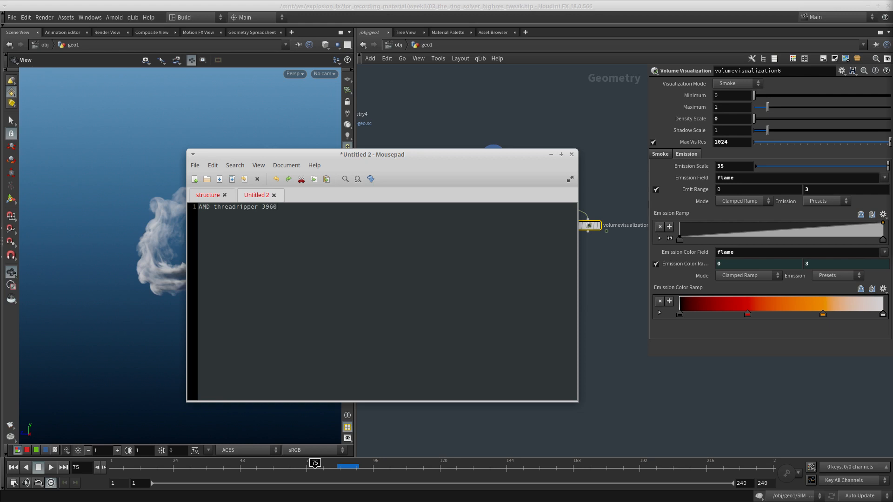
pyautogui.write('x 24cores 4ghz')
pyautogui.hotkey('shift', 'End')
pyautogui.hotkey('ctrl', 'c')
pyautogui.press('End')
pyautogui.press('Return')
pyautogui.hotkey('ctrl', 'v')
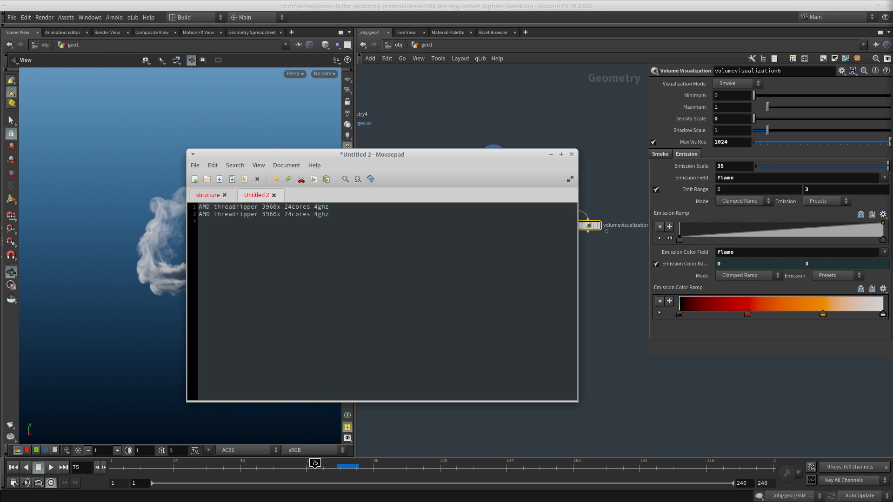
# Change the duplicated processor line to "3970x 32cores" and add a separate "32gb," line below it
pyautogui.moveTo(269, 214); pyautogui.dragTo(292, 215)
pyautogui.write('70x ')
pyautogui.write('32')
pyautogui.write('3')
pyautogui.write('2gn')
pyautogui.write(',')
# Add a "super highres" heading with the resolution "1000 * 800 * 600" beneath the memory line
pyautogui.write('1000')
pyautogui.write(' *')
pyautogui.write(' 800 *')
pyautogui.write(' 600')
pyautogui.press('Home')
pyautogui.press('Return')
pyautogui.press('Up')
pyautogui.write('super highres')
# Add a "highres" section listing "400 * 400 * 400" and "600 * 600 * 600"
pyautogui.press('Return')
pyautogui.press('Return')
pyautogui.press('Return')
pyautogui.write('40')
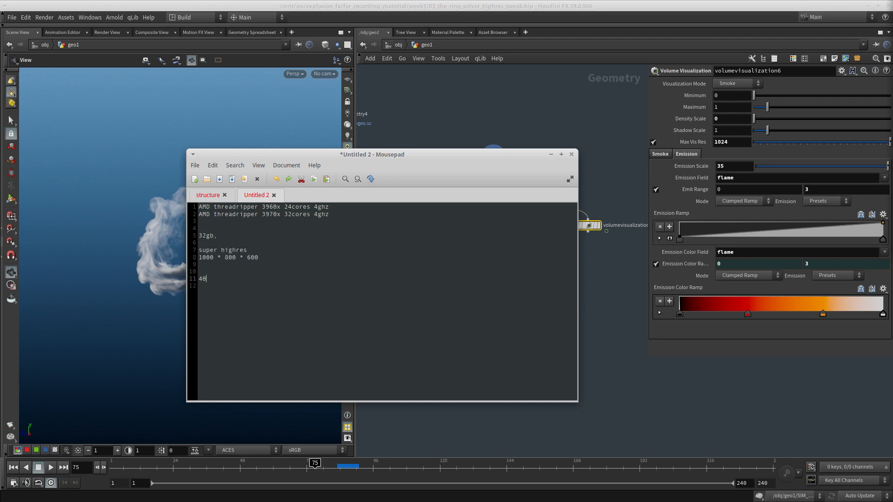
pyautogui.write('0 * 400 * 400')
pyautogui.press('Return')
pyautogui.write('600 * 600 * 600')
pyautogui.press('Return')
pyautogui.write('highres')
pyautogui.press('Return')
pyautogui.press('Return')
# Add a "mid" section with the resolution "300 * 300 * 300"
pyautogui.press('Return')
pyautogui.write('mid')
pyautogui.press('Return')
pyautogui.write('30')
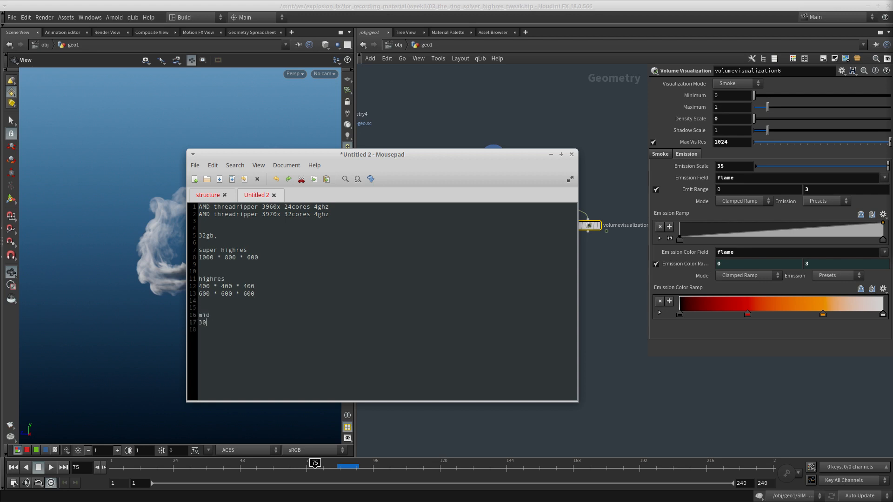
pyautogui.write('0 * 300 * 300')
pyautogui.press('Return')
# Add a "lowres" section with the resolution "250 * 250 * 250"
pyautogui.press('Return')
pyautogui.write('lowres')
pyautogui.press('Return')
pyautogui.write('<')
pyautogui.press('BackSpace')
pyautogui.write('2500 * 250 *250')
pyautogui.press('Left')
pyautogui.press('Left')
pyautogui.press('Left')
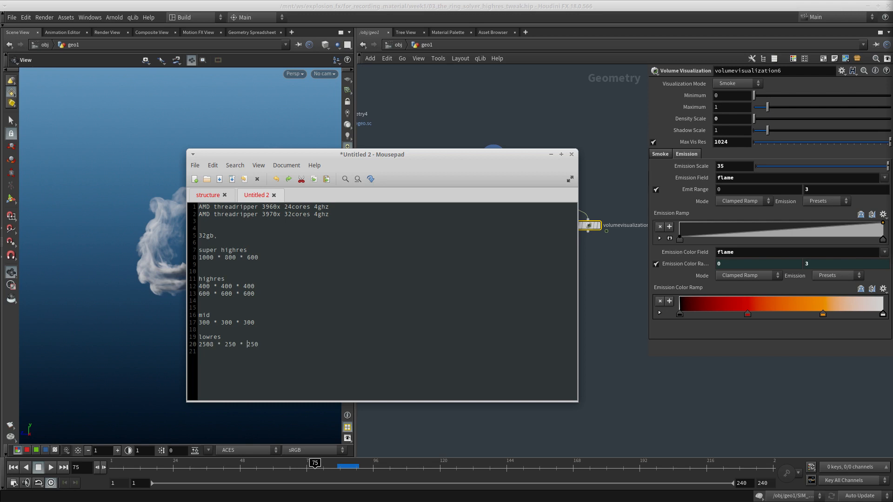
pyautogui.press('Delete')
# Highlight the notes from the lowres section up through the highres section to review the resolutions
pyautogui.hotkey('shift', 'Up')
pyautogui.hotkey('shift', 'Up')
pyautogui.hotkey('shift', 'Up')
pyautogui.hotkey('shift', 'Up')
pyautogui.hotkey('shift', 'Up')
pyautogui.hotkey('shift', 'Up')
pyautogui.hotkey('shift', 'Up')
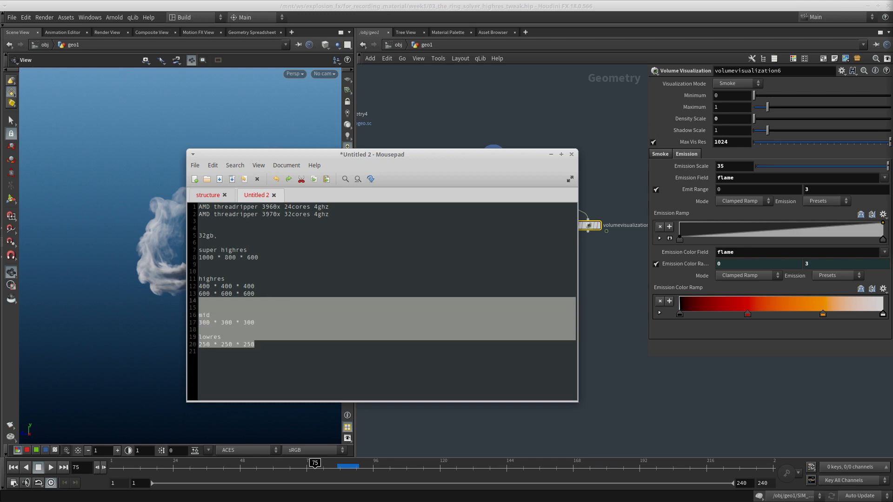
pyautogui.hotkey('shift', 'Home')
pyautogui.hotkey('shift', 'Up')
pyautogui.hotkey('shift', 'Up')
pyautogui.hotkey('shift', 'Up')
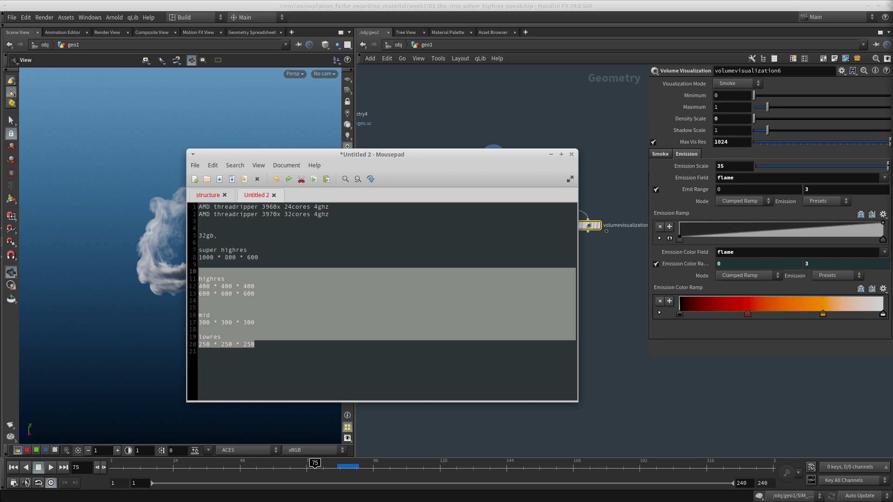
# Add the lines "100 mb per frame" and "600" at the end of the notes, separated by a blank line
pyautogui.hotkey('ctrl', 'End')
pyautogui.press('Return')
pyautogui.press('Return')
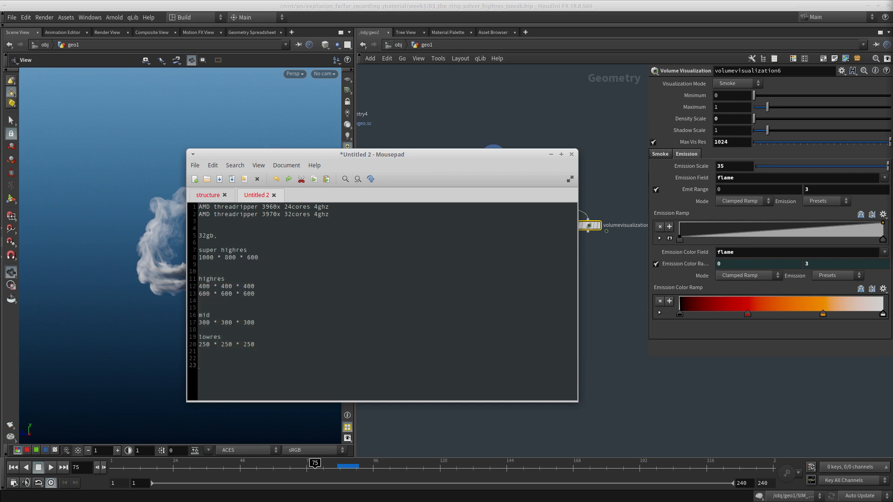
pyautogui.write('150')
pyautogui.hotkey('shift', 'Home')
pyautogui.write('100 mb per fram')
pyautogui.press('Return')
pyautogui.press('Return')
pyautogui.press('End')
pyautogui.press('Return')
pyautogui.write('600')
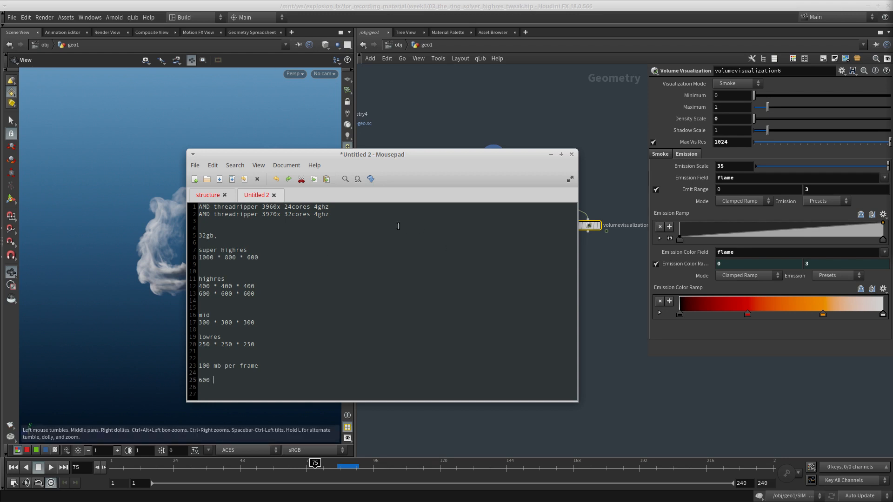
# Insert the line "32 cores * 4ghz" below the two threadripper lines, with blank space around it
pyautogui.moveTo(338, 215); pyautogui.dragTo(162, 202)
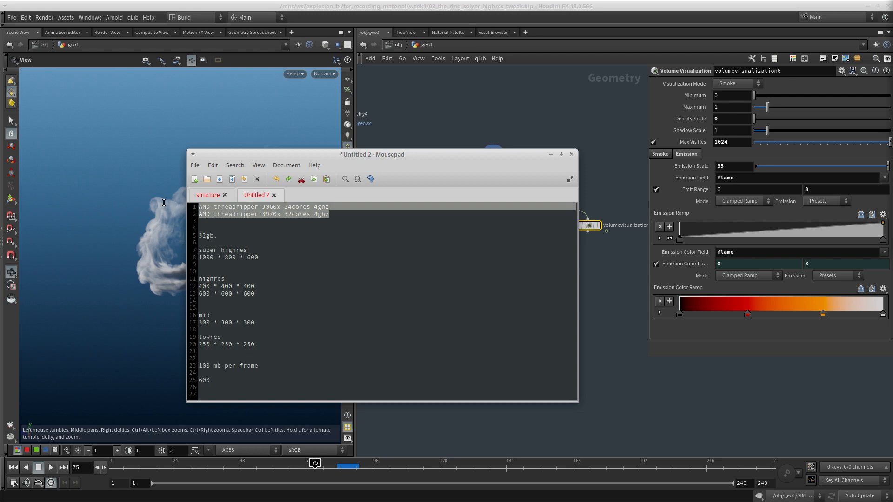
pyautogui.click(233, 221)
pyautogui.press('Return')
pyautogui.press('Return')
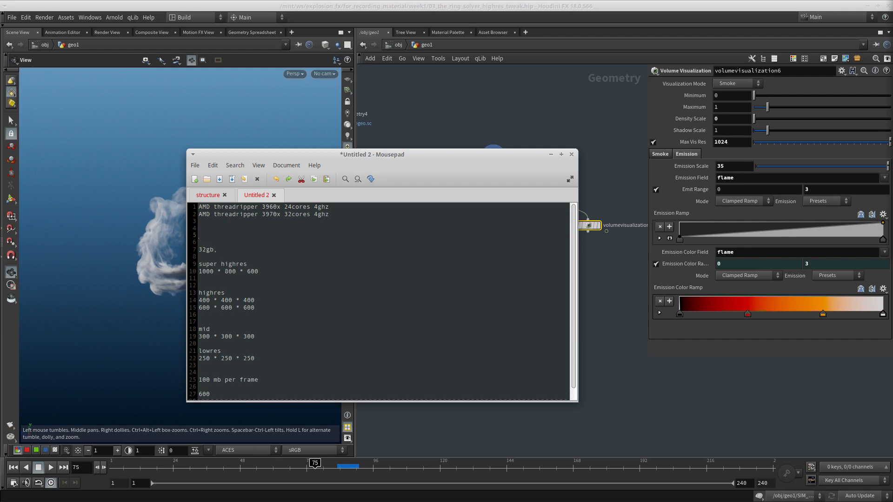
pyautogui.write('4')
pyautogui.press('BackSpace')
pyautogui.write('32 cores * 4ghz')
pyautogui.press('Return')
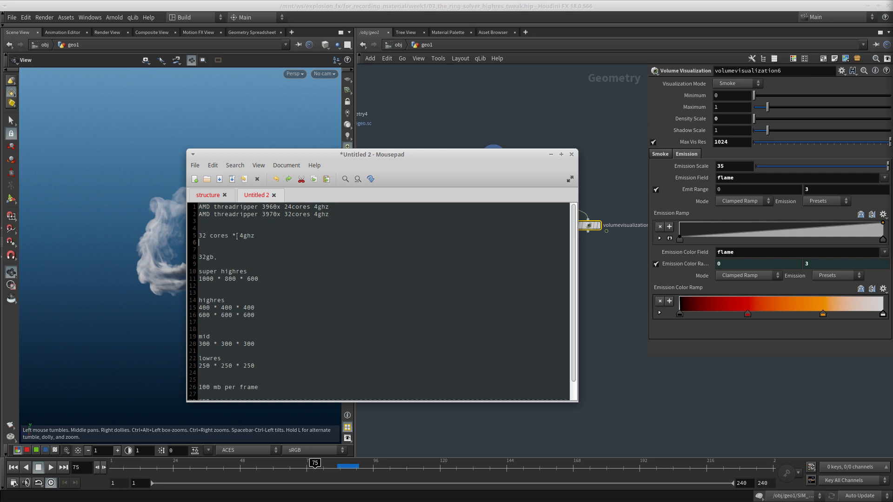
# Multiply 32 by 4 in the Calculator and append "= 128 ghz" to the 32-core line in the notes
pyautogui.hotkey('alt', 'Tab')
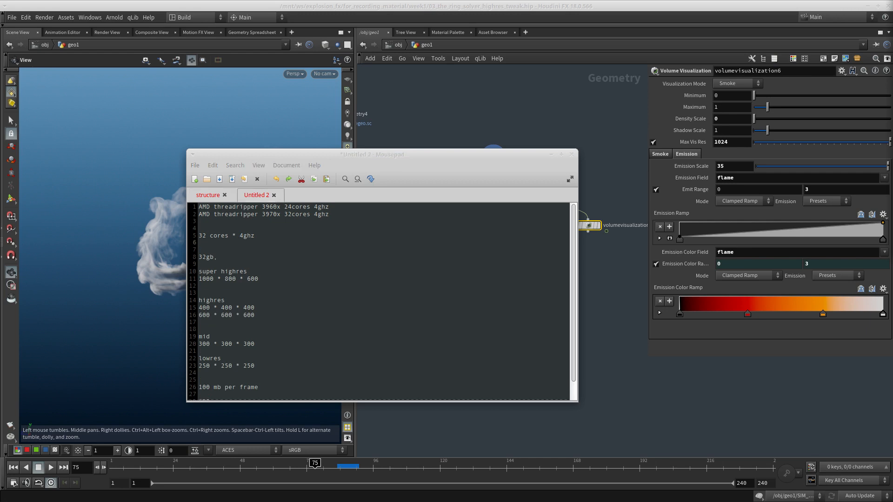
pyautogui.write('128')
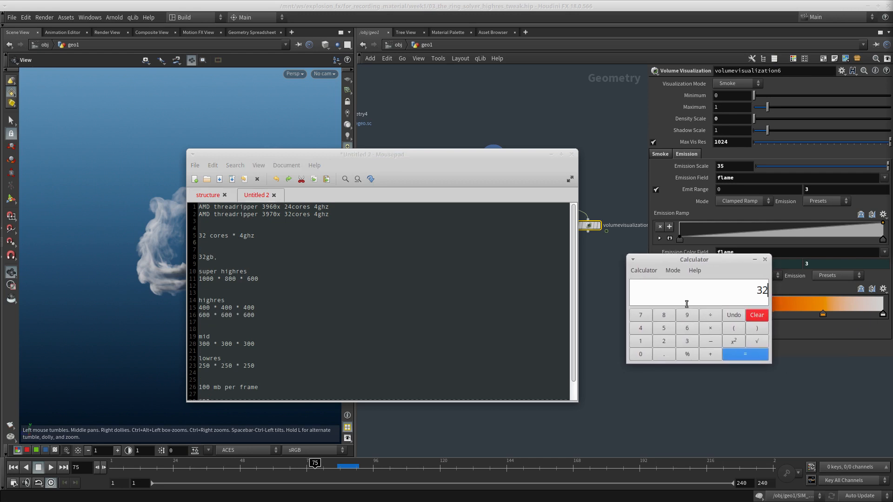
pyautogui.click(281, 236)
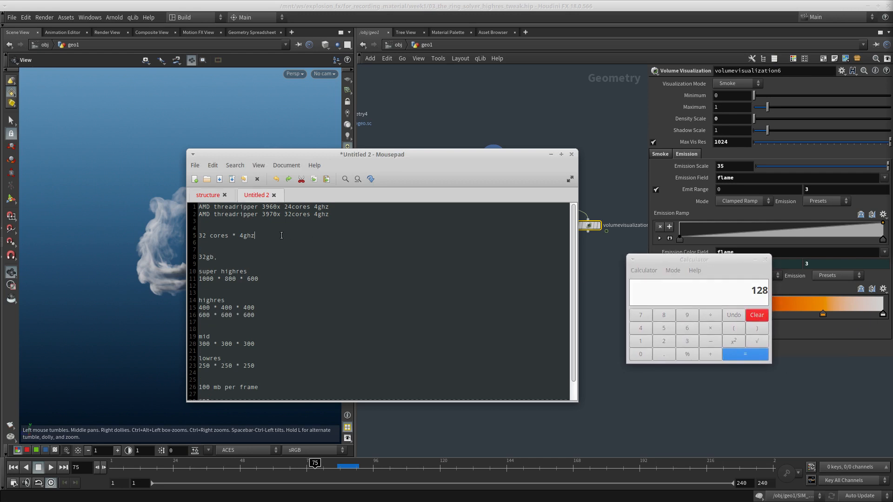
pyautogui.write('= 128 ghz')
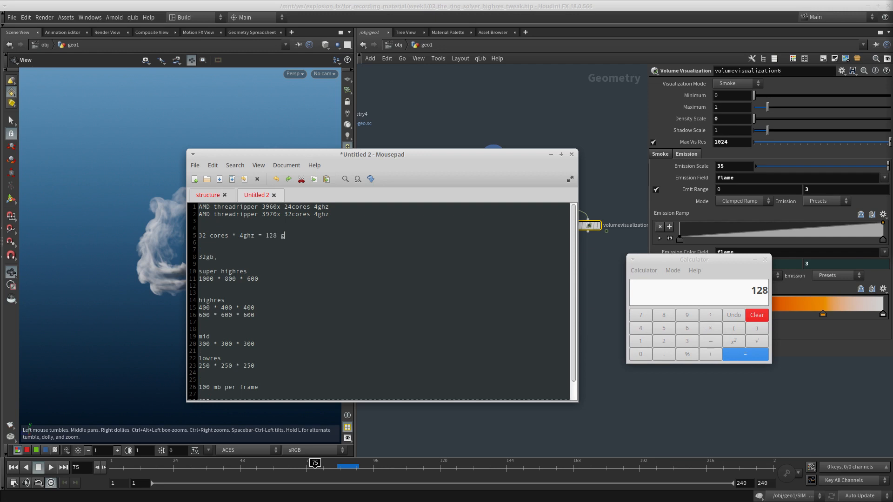
# Add the line "64 cores * 3.5 = 224ghz" below the 32-core line, computing 64*3.5 in the Calculator
pyautogui.press('Return')
pyautogui.write('64 ')
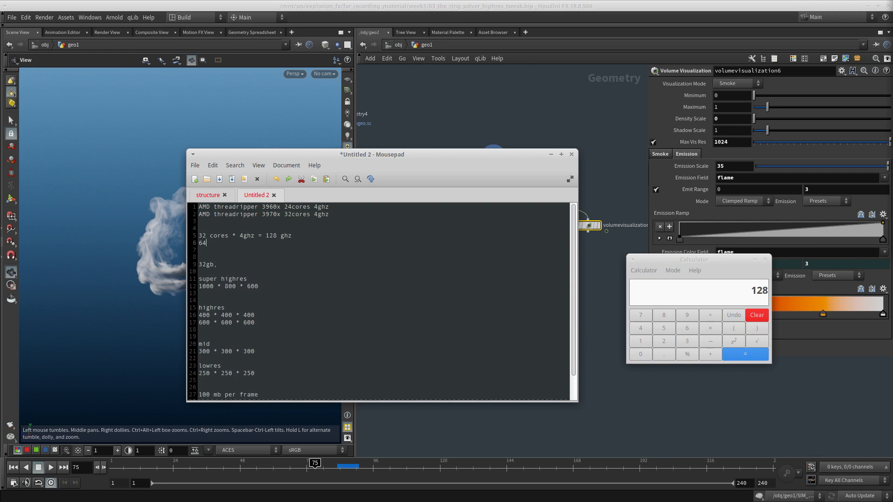
pyautogui.write('cores * 3.5 =')
pyautogui.click(756, 315)
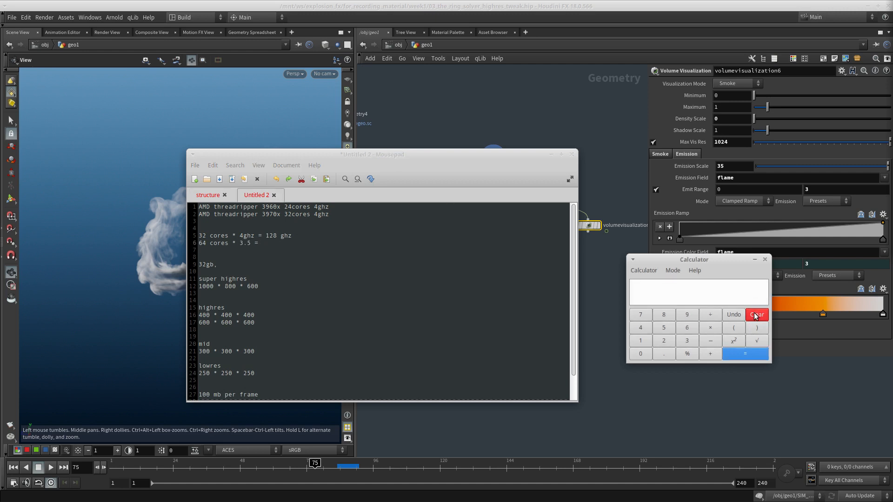
pyautogui.write('64*3.5')
pyautogui.press('Return')
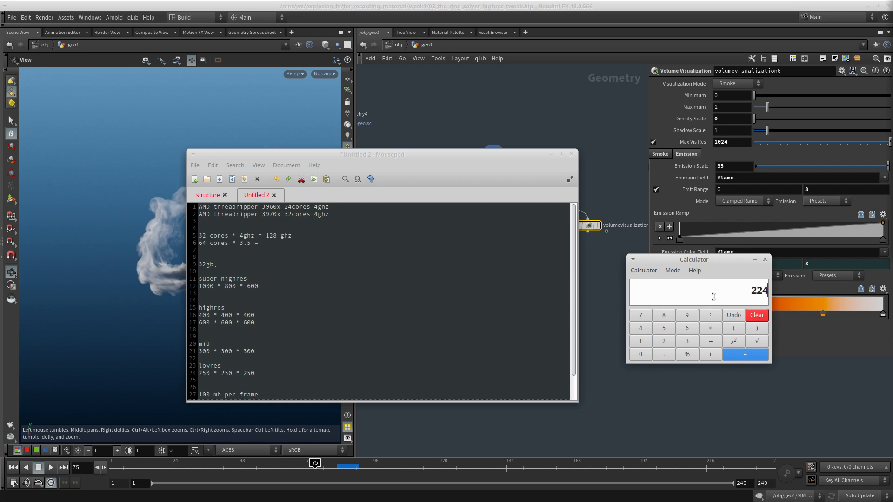
pyautogui.click(295, 246)
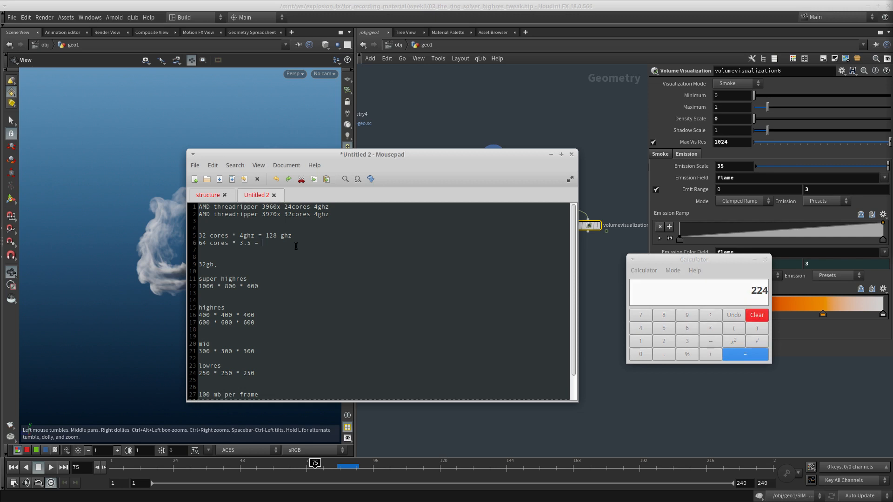
pyautogui.write('224ghz')
# Append the time "4hours" to the 32-core line and "3hr 20min" to the 64-core line
pyautogui.moveTo(207, 243); pyautogui.dragTo(201, 243)
pyautogui.click(314, 237)
pyautogui.write('4hours 2 hours')
pyautogui.press('Delete')
pyautogui.write('3hr 20min')
pyautogui.press('Delete')
pyautogui.press('Delete')
pyautogui.press('Delete')
pyautogui.press('Delete')
pyautogui.press('Delete')
pyautogui.press('Delete')
# Write "24 cores * 4.2 =" above the 32-core line and compute 24*4.2 in the Calculator
pyautogui.write('24 cores * 4')
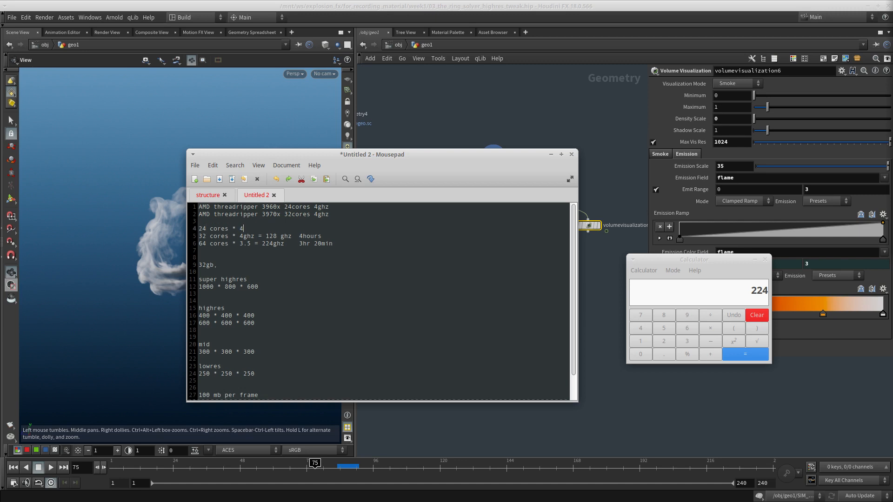
pyautogui.write('.2 =')
pyautogui.click(756, 315)
pyautogui.write('128')
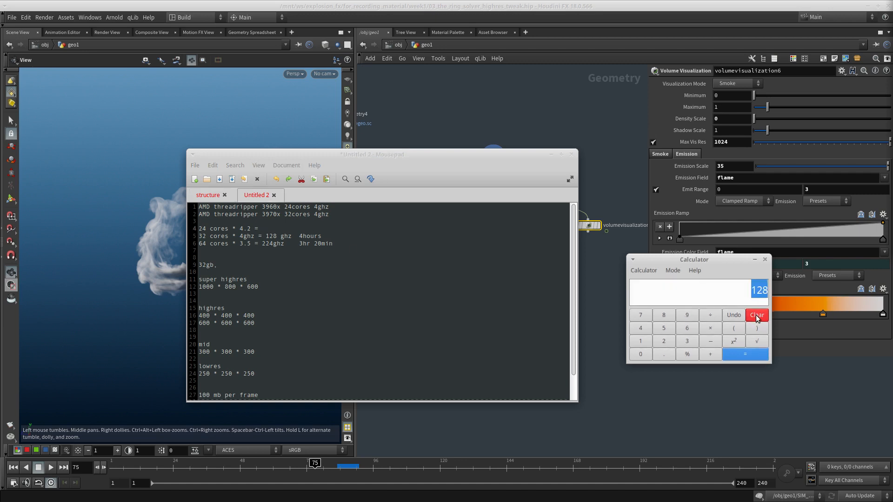
pyautogui.click(756, 316)
pyautogui.write('24*3.2')
pyautogui.press('Return')
pyautogui.hotkey('ctrl', 'a')
pyautogui.write('24*4.2')
pyautogui.press('Return')
pyautogui.hotkey('alt', 'Tab')
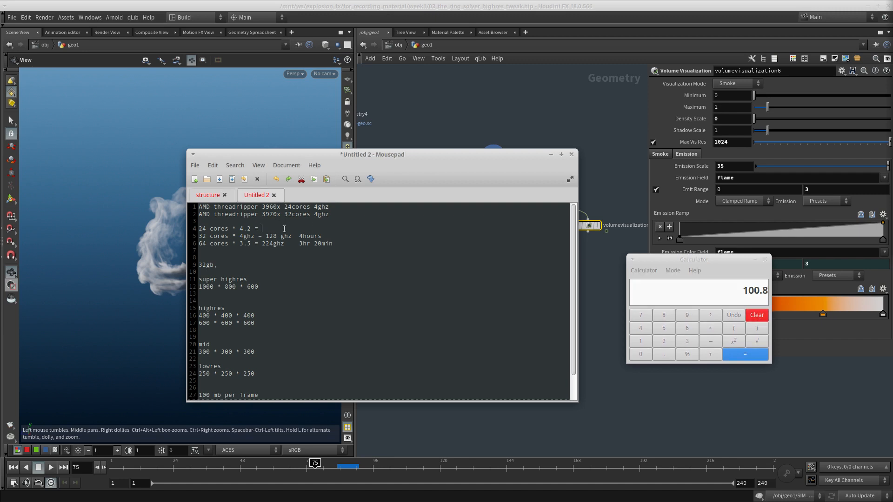
# Complete the 24-core line with "100ghz" and "4:30 min", and add blank lines below the 64-core line
pyautogui.write('100g')
pyautogui.write('hz ')
pyautogui.write('   4L')
pyautogui.write(':30')
pyautogui.write(' min')
pyautogui.press('Down')
pyautogui.press('Right')
pyautogui.press('Return')
pyautogui.press('Return')
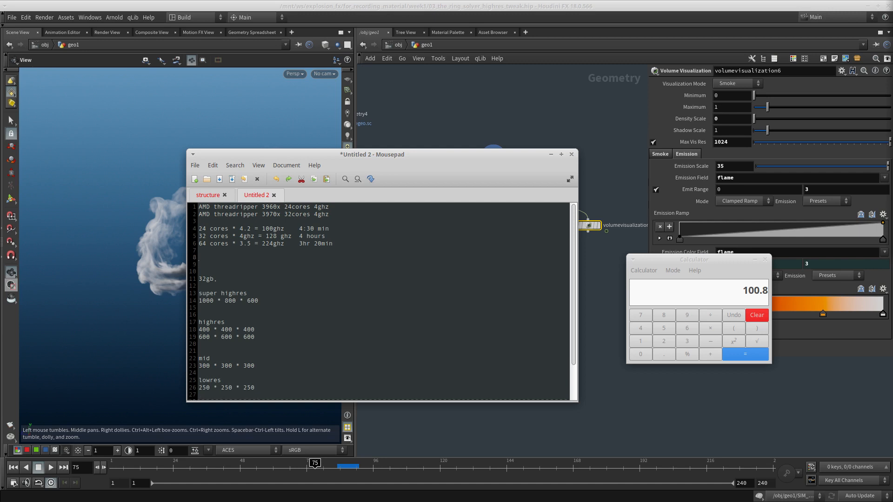
pyautogui.write('4')
pyautogui.press('BackSpace')
pyautogui.write('gh')
pyautogui.write('z 4 to 5 ghz')
pyautogui.press('Return')
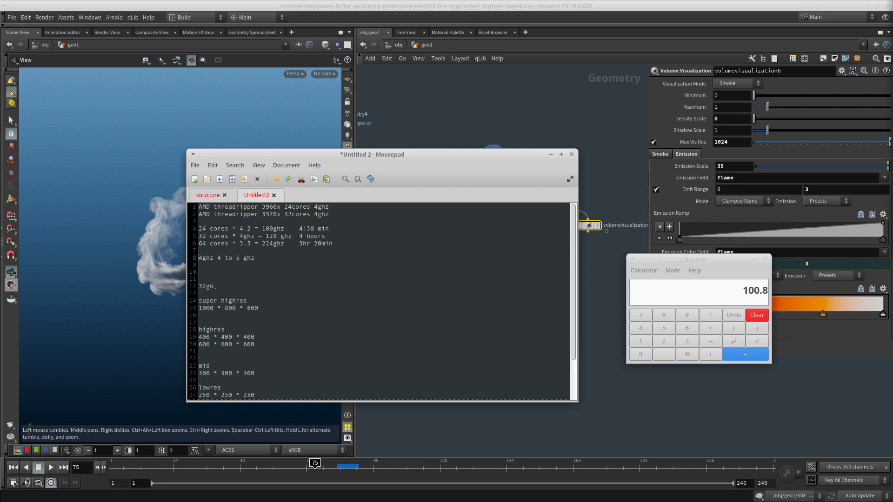
# Make the line below the core calculations read "6 to 8 i7 with 3 to 4.5ghz per core"
pyautogui.write('6 to 8 i7')
pyautogui.hotkey('shift', 'End')
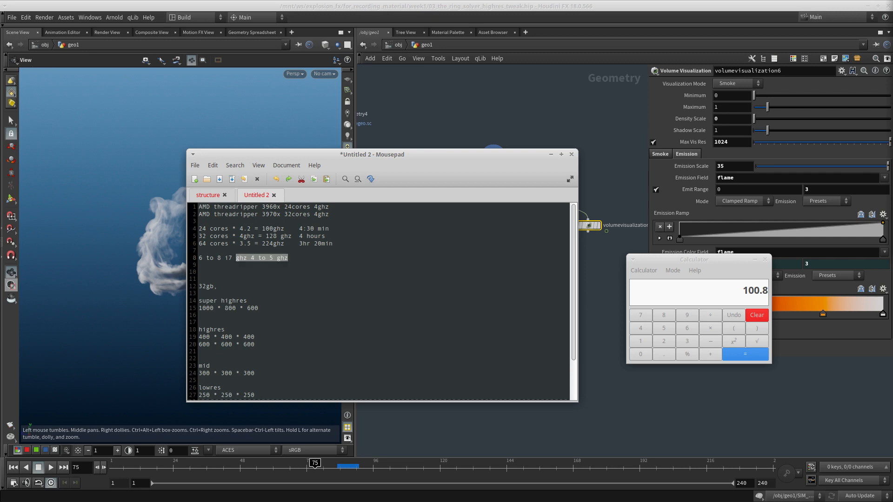
pyautogui.press('Delete')
pyautogui.write('with 3 to 4.5ghz per t')
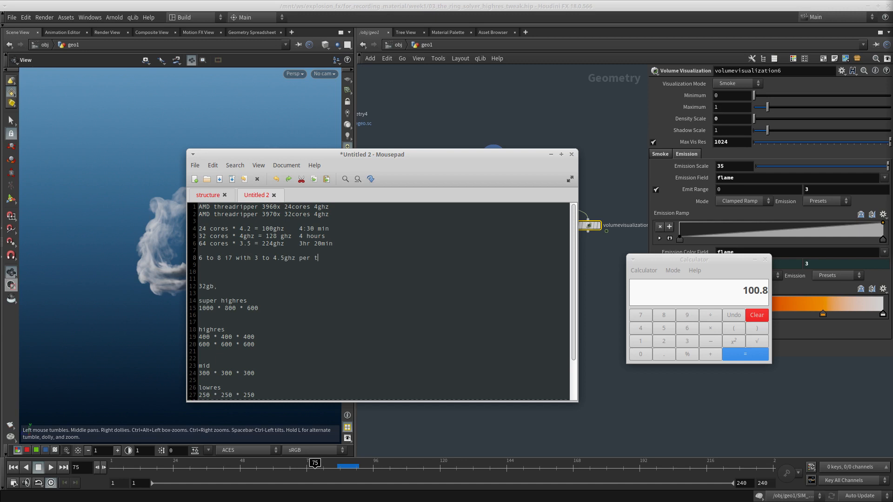
pyautogui.press('BackSpace')
pyautogui.write('core')
pyautogui.press('Return')
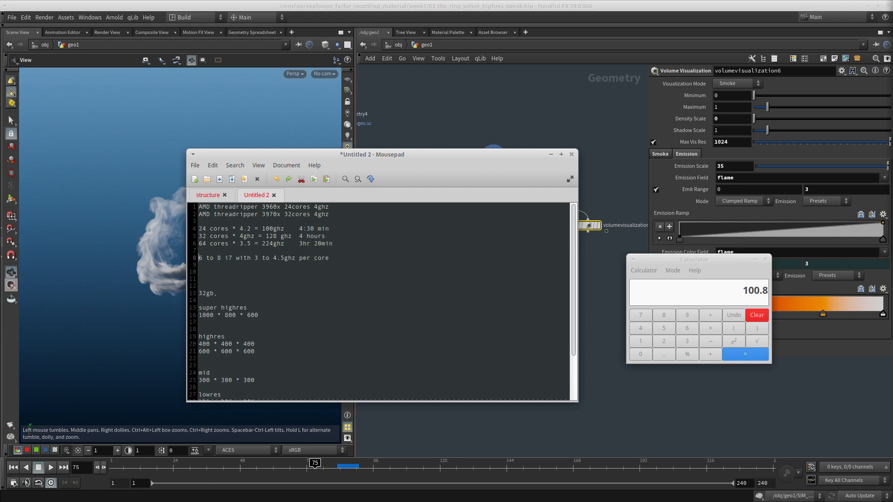
# Remove the extra blank lines above "32gb," and add "64" below it, followed by blank lines
pyautogui.hotkey('shift', 'End')
pyautogui.press('Down')
pyautogui.press('Down')
pyautogui.press('BackSpace')
pyautogui.press('Delete')
pyautogui.press('Delete')
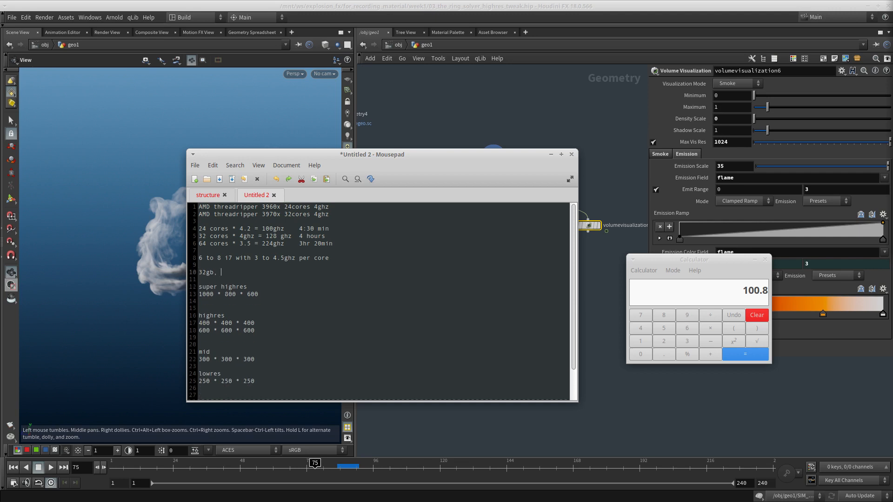
pyautogui.press('Return')
pyautogui.write('64')
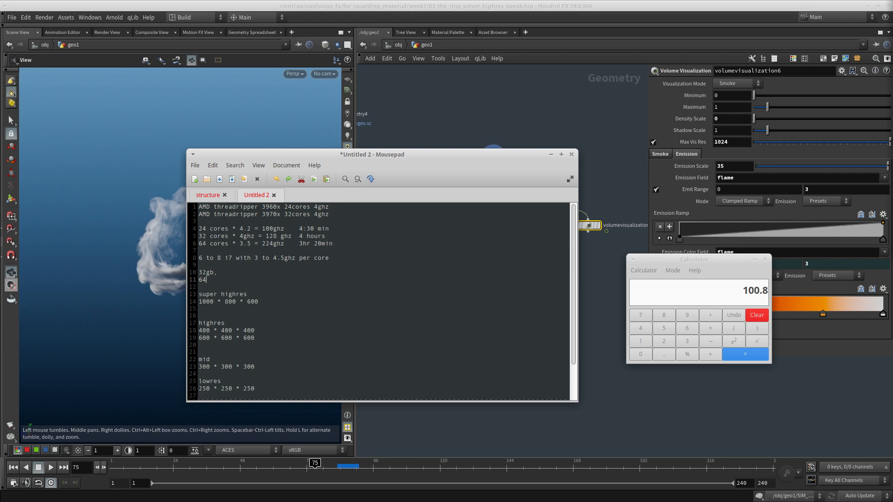
pyautogui.press('Return')
pyautogui.press('Return')
pyautogui.press('Return')
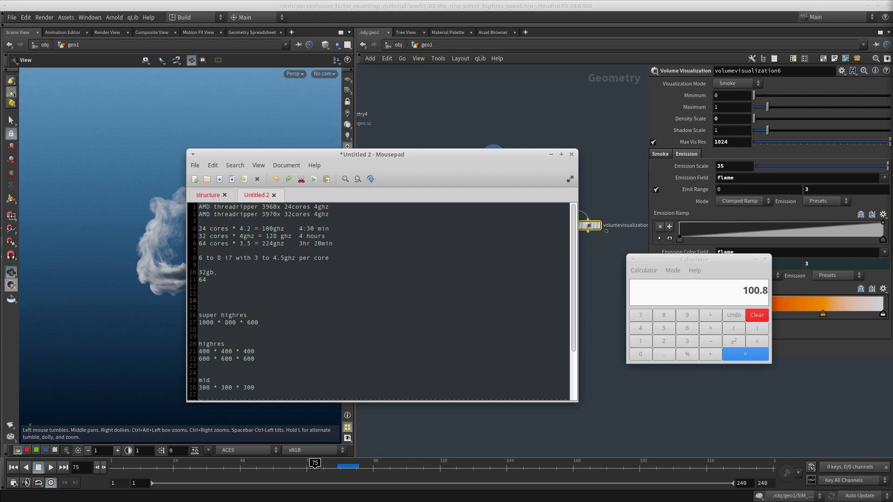
# Switch to the Terminal running nvidia-smi, enlarge its window and check the GPU memory used by each process
pyautogui.hotkey('alt', 'Tab')
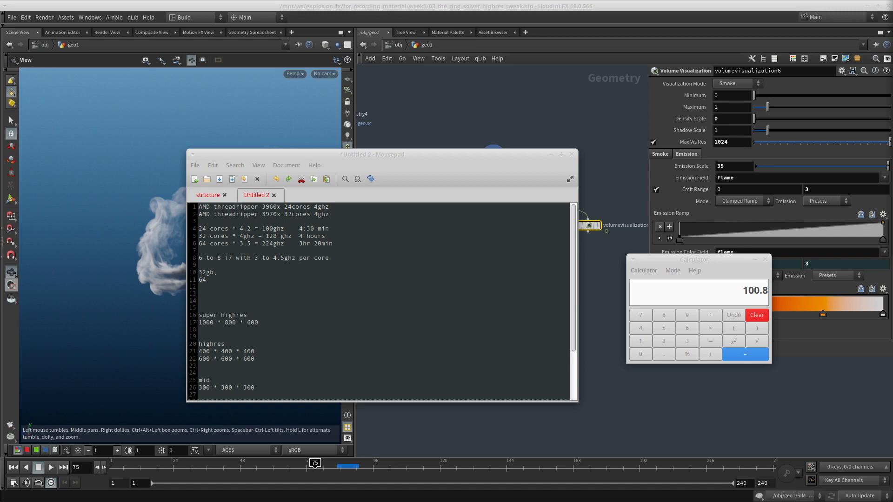
pyautogui.hotkey('alt', 'Tab')
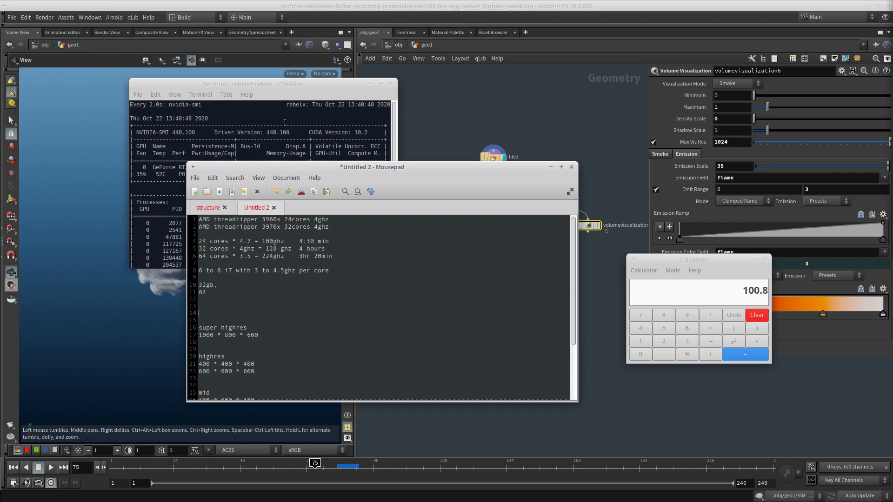
pyautogui.keyDown('alt'); pyautogui.moveTo(327, 261); pyautogui.dragTo(488, 344, button='right'); pyautogui.keyUp('alt')
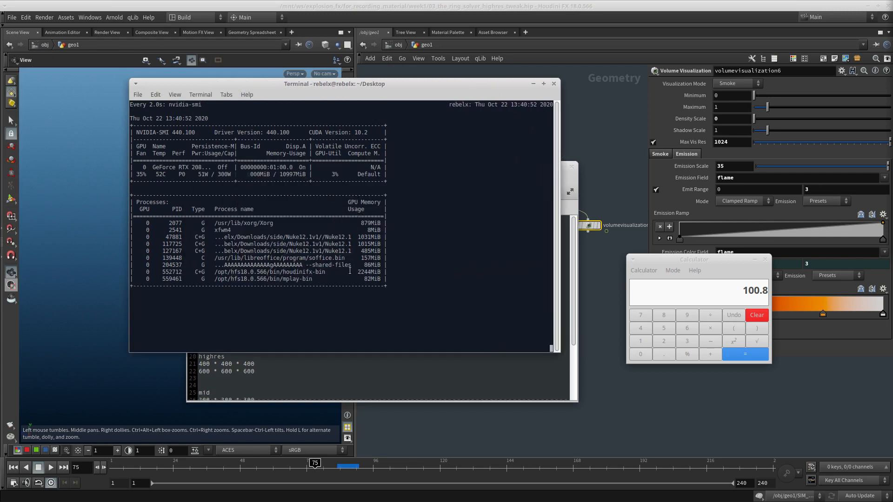
pyautogui.doubleClick(363, 271)
pyautogui.click(369, 365)
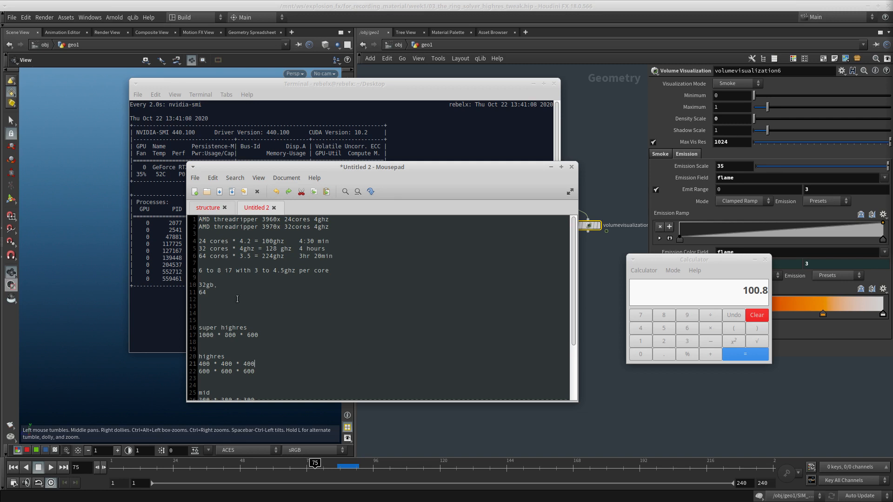
# Add a "4gb" line directly below the "64" memory line in the notes
pyautogui.moveTo(206, 292); pyautogui.dragTo(194, 285)
pyautogui.click(212, 307)
pyautogui.write('2 gh')
pyautogui.press('BackSpace')
pyautogui.press('BackSpace')
pyautogui.press('BackSpace')
pyautogui.press('BackSpace')
pyautogui.press('BackSpace')
pyautogui.write('4gb')
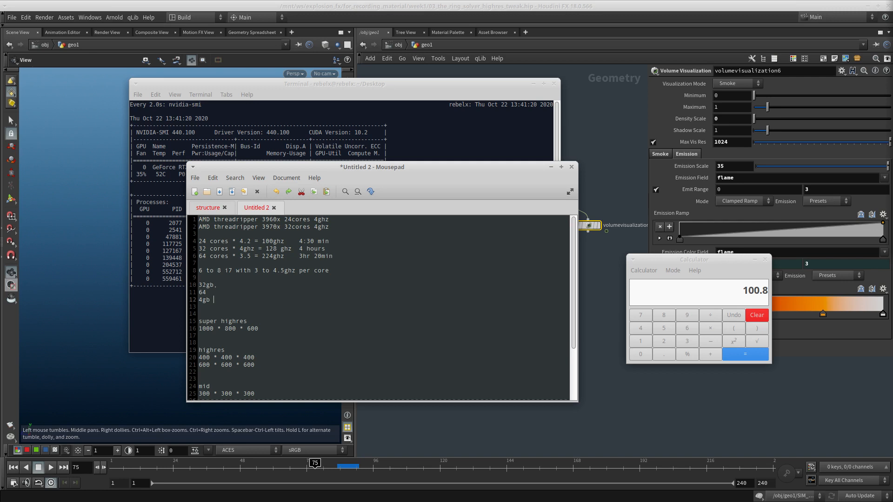
# Append "960, 970, 880" to the "4gb" line, and clear that entire line from the notes
pyautogui.write('960, 970, 880')
pyautogui.hotkey('shift', 'Home')
pyautogui.press('BackSpace')
pyautogui.moveTo(207, 292)
pyautogui.mouseDown()
pyautogui.moveTo(175, 290)
pyautogui.moveTo(197, 285)
pyautogui.mouseUp()
pyautogui.moveTo(265, 301)
pyautogui.mouseDown()
pyautogui.moveTo(191, 284)
pyautogui.moveTo(252, 299)
pyautogui.mouseUp()
pyautogui.click(297, 305)
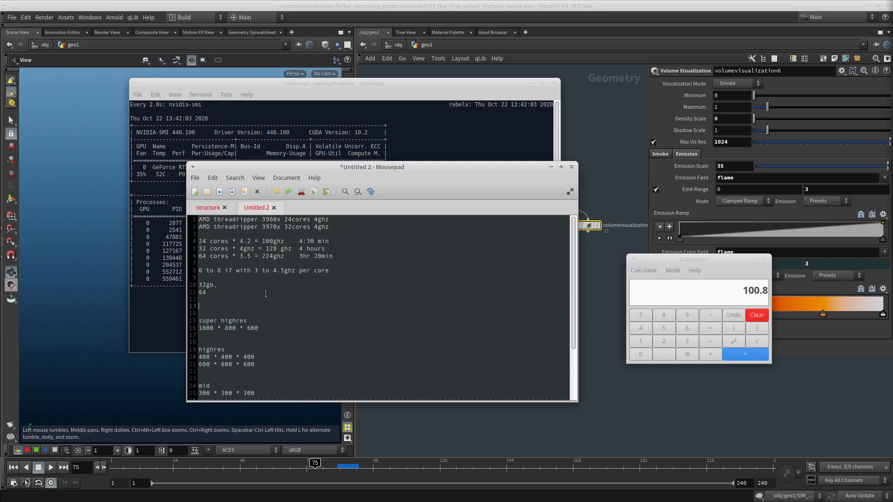
pyautogui.click(238, 292)
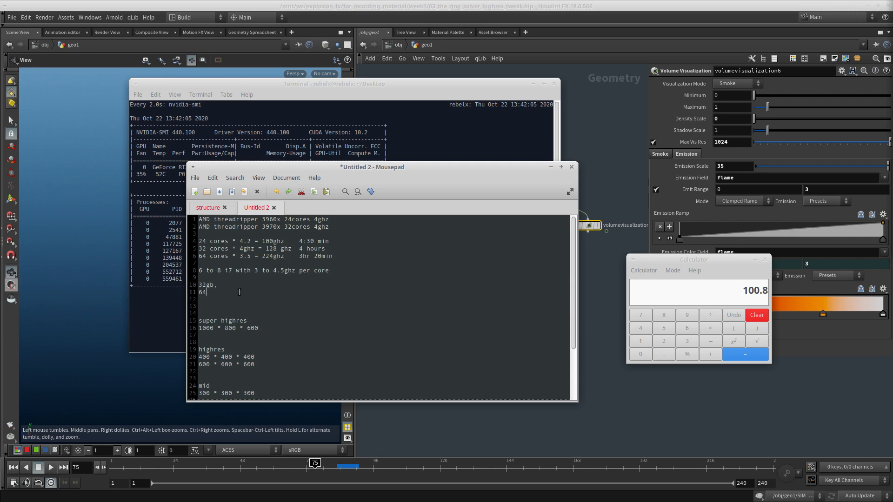